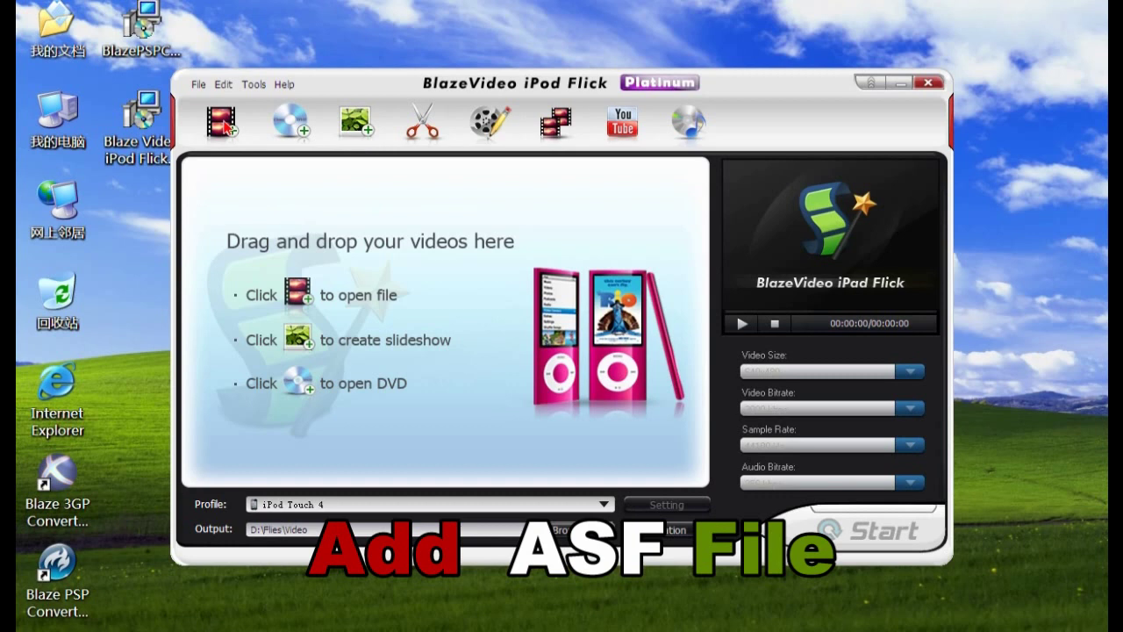
# - Add the video "How to Converter GIF to JPG with Blaze 3GP Converter Suite.asf" from the Flies folder, using the detailed file list with full names
pyautogui.click(226, 137)
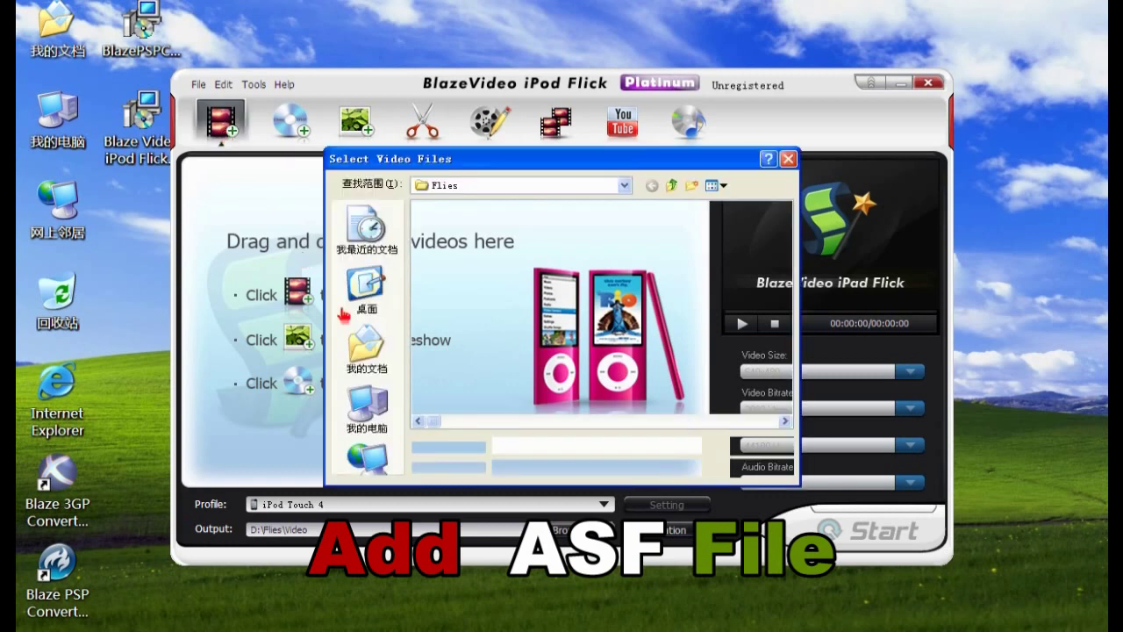
pyautogui.click(712, 185)
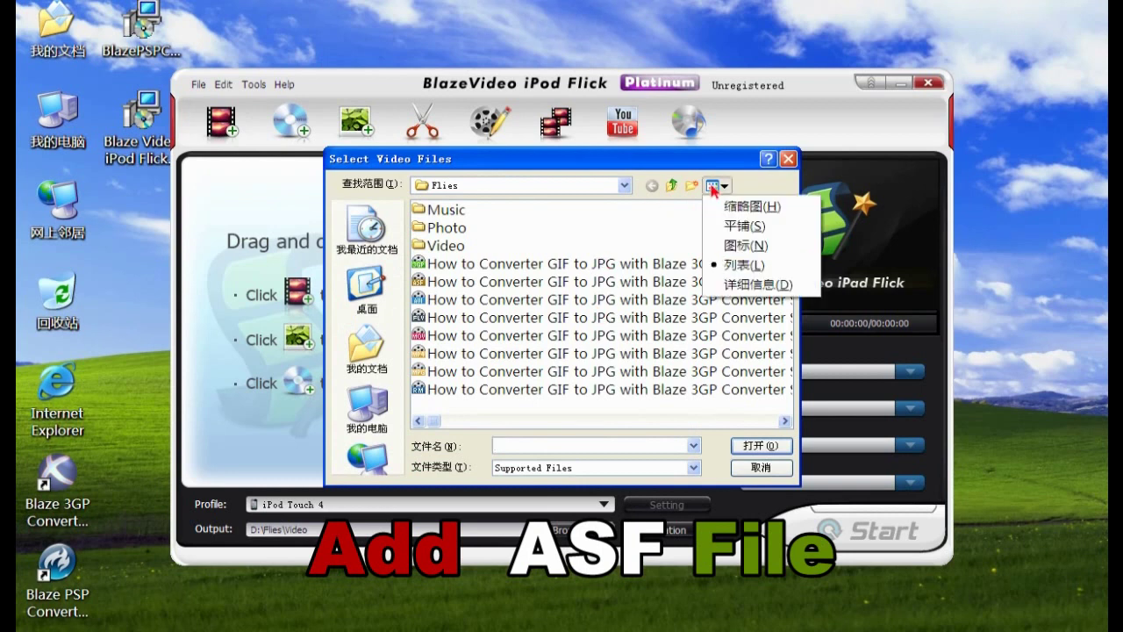
pyautogui.click(747, 285)
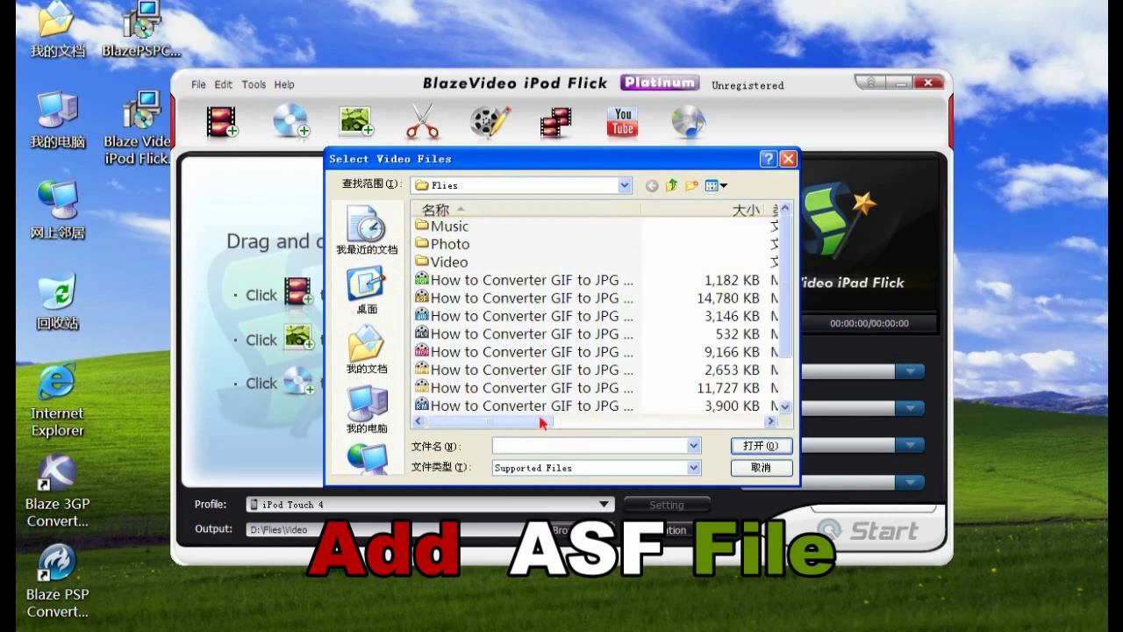
pyautogui.moveTo(539, 423); pyautogui.dragTo(600, 423)
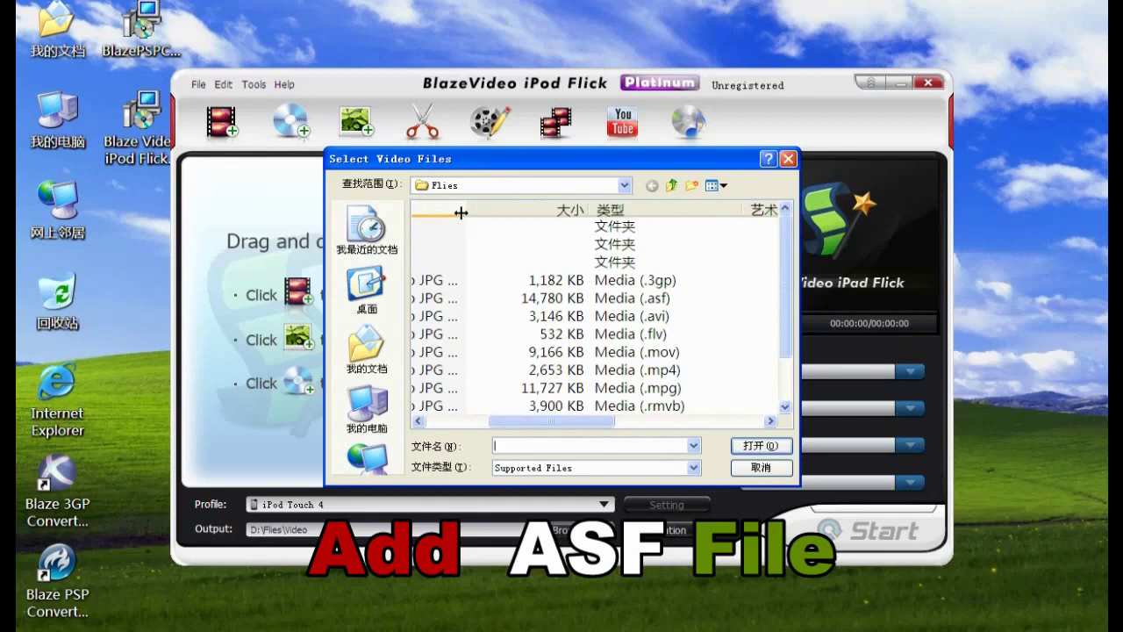
pyautogui.moveTo(461, 212); pyautogui.dragTo(699, 237)
pyautogui.click(668, 296)
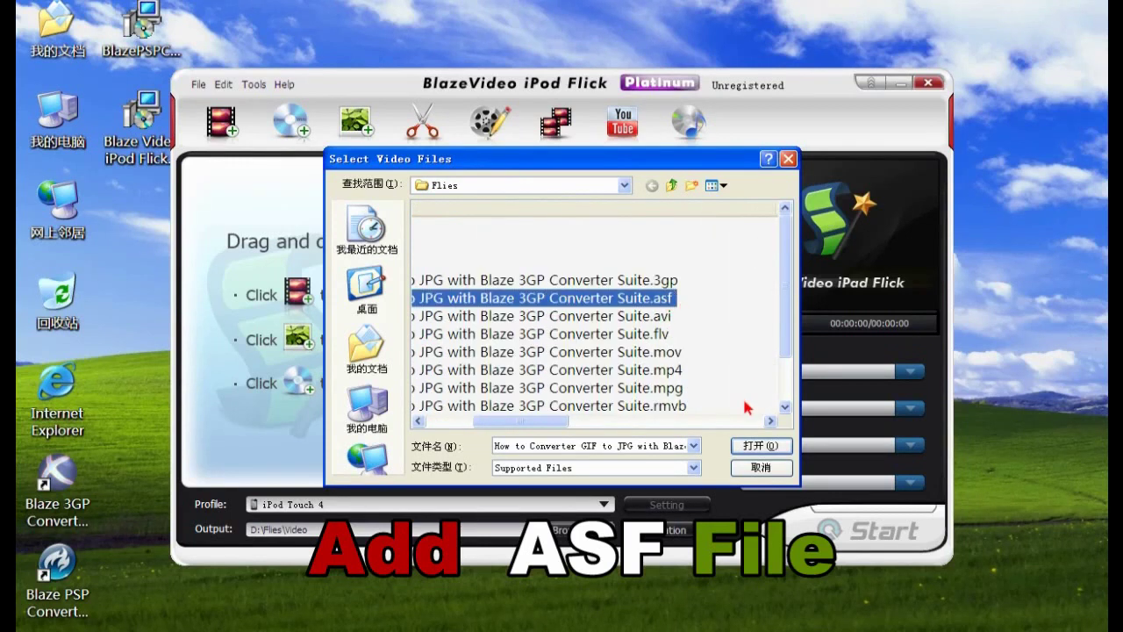
pyautogui.click(759, 447)
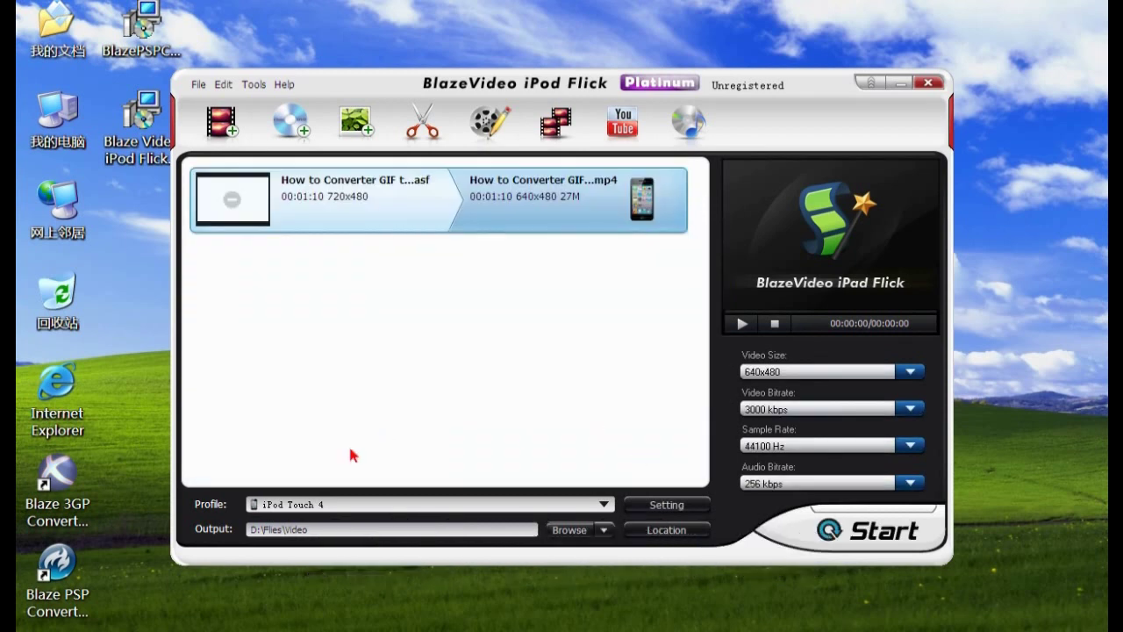
# - Choose the Apple iPod Touch 4 HD output profile for the added ASF video
pyautogui.click(296, 503)
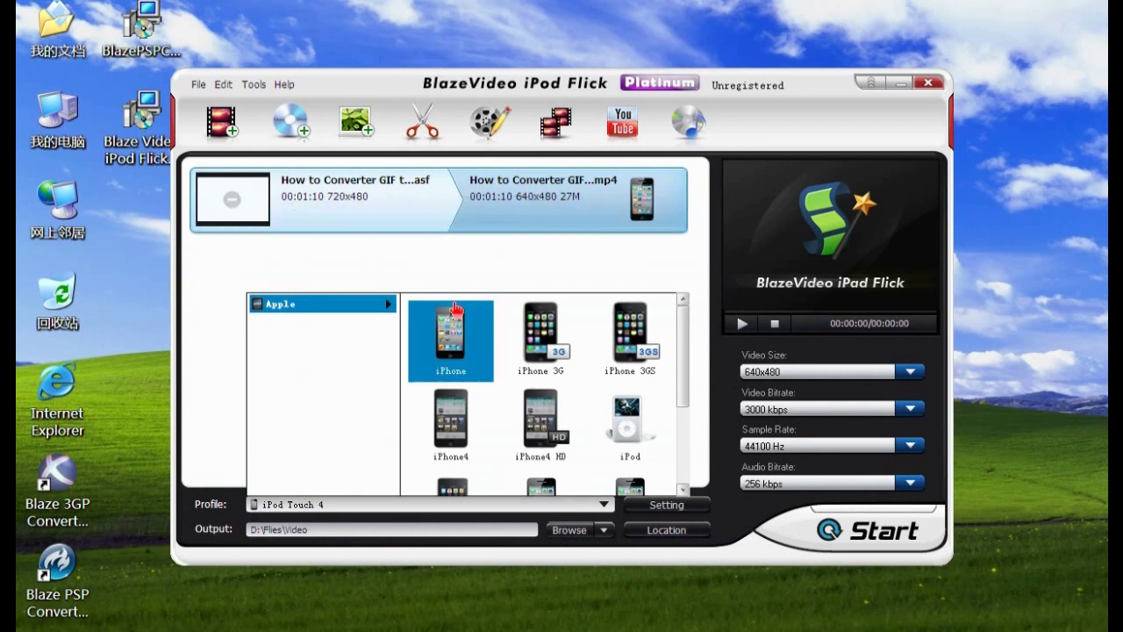
pyautogui.moveTo(682, 325); pyautogui.dragTo(680, 392)
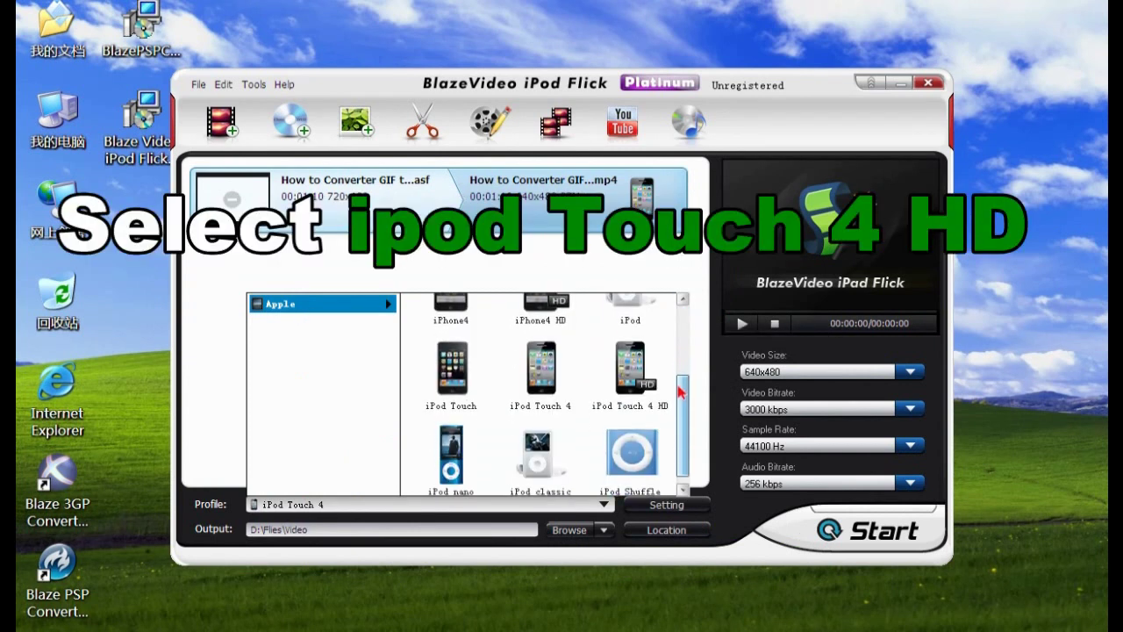
pyautogui.click(640, 369)
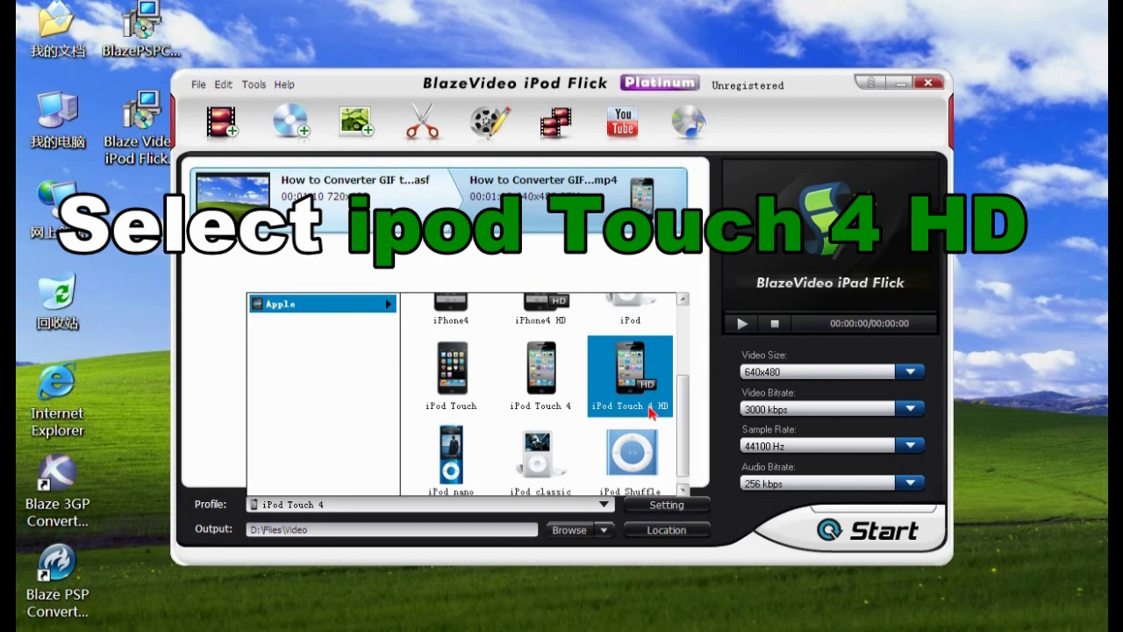
pyautogui.click(628, 370)
# - In the profile settings, set the video size to 480x320, frame rate to 29.97 fps and video bitrate to 2000 kbps
pyautogui.click(664, 505)
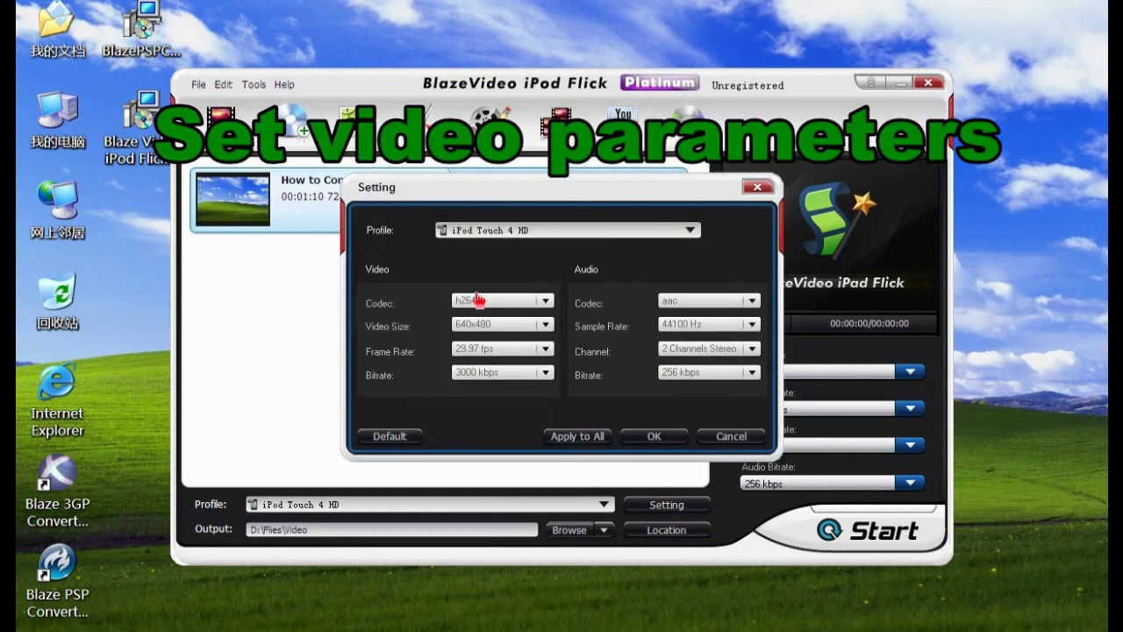
pyautogui.click(472, 325)
pyautogui.click(474, 342)
pyautogui.click(472, 350)
pyautogui.click(474, 367)
pyautogui.click(476, 375)
pyautogui.click(478, 386)
# - Set the audio sample rate to 22050 Hz, channel to 1 Channel Mono and bitrate to 128 kbps, and apply the settings
pyautogui.click(710, 325)
pyautogui.click(693, 358)
pyautogui.click(697, 350)
pyautogui.click(697, 384)
pyautogui.click(702, 375)
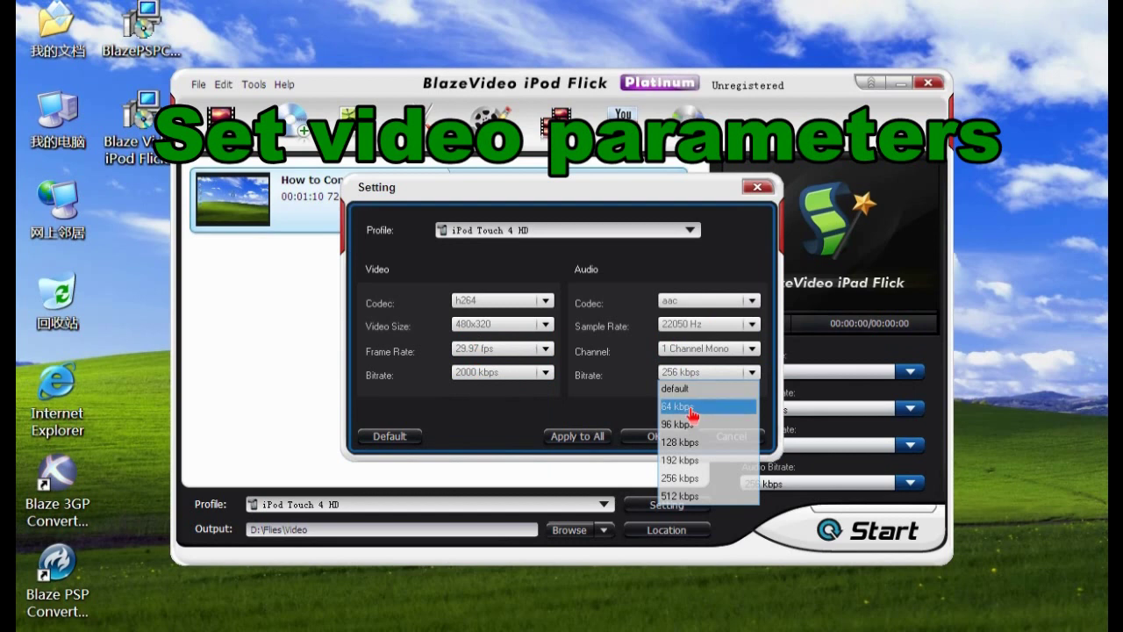
pyautogui.click(700, 430)
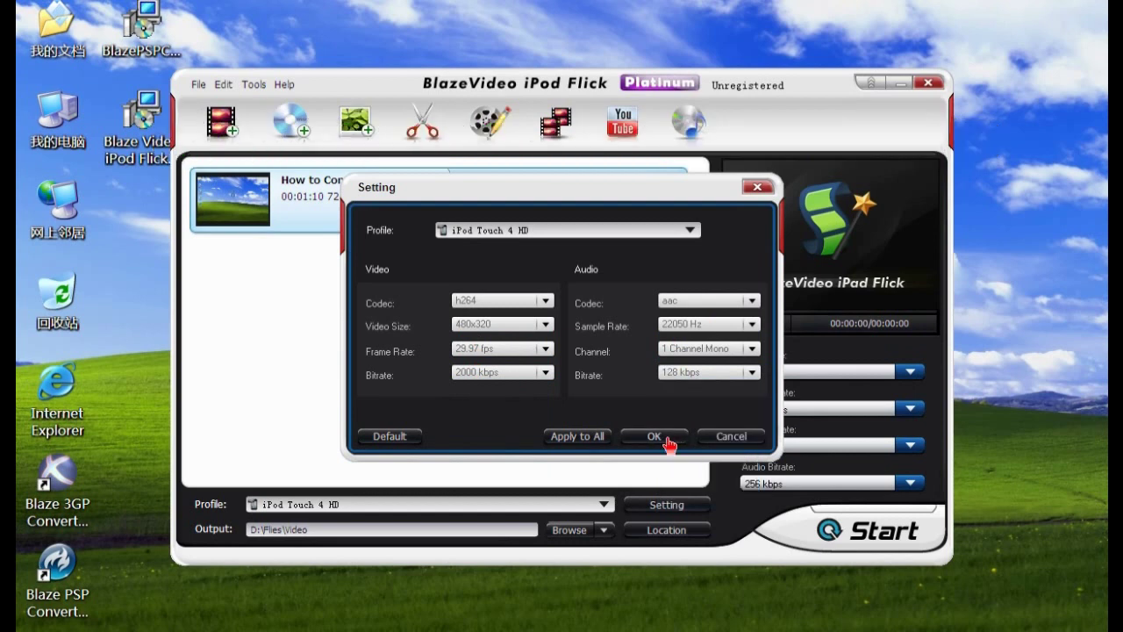
pyautogui.click(654, 437)
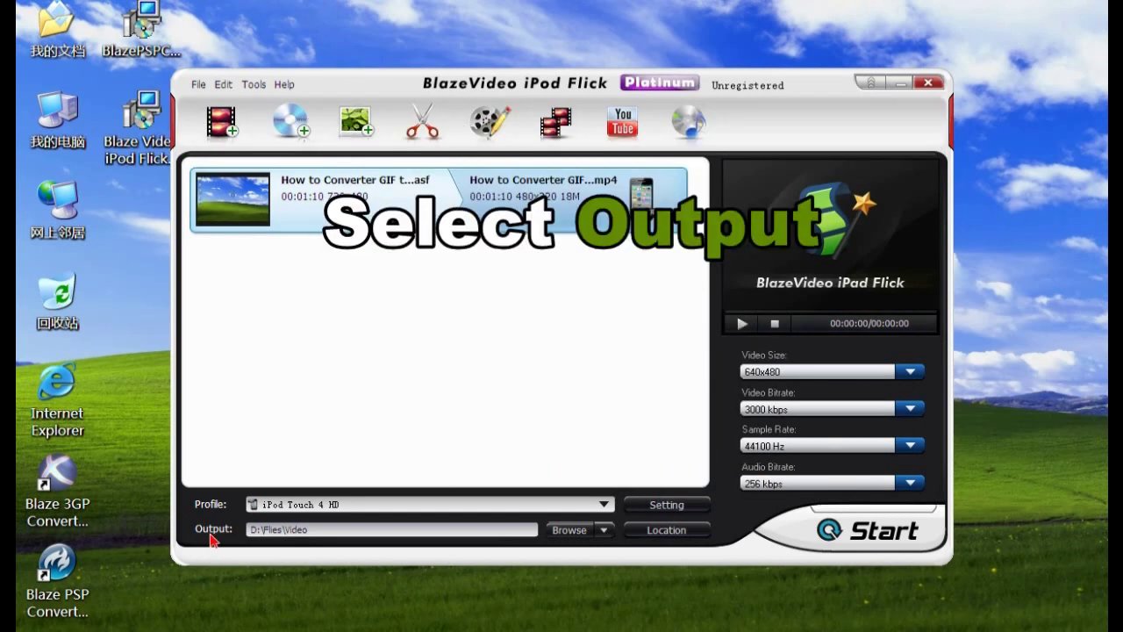
# - Choose the Video folder inside Flies on drive D: as the output location
pyautogui.click(556, 533)
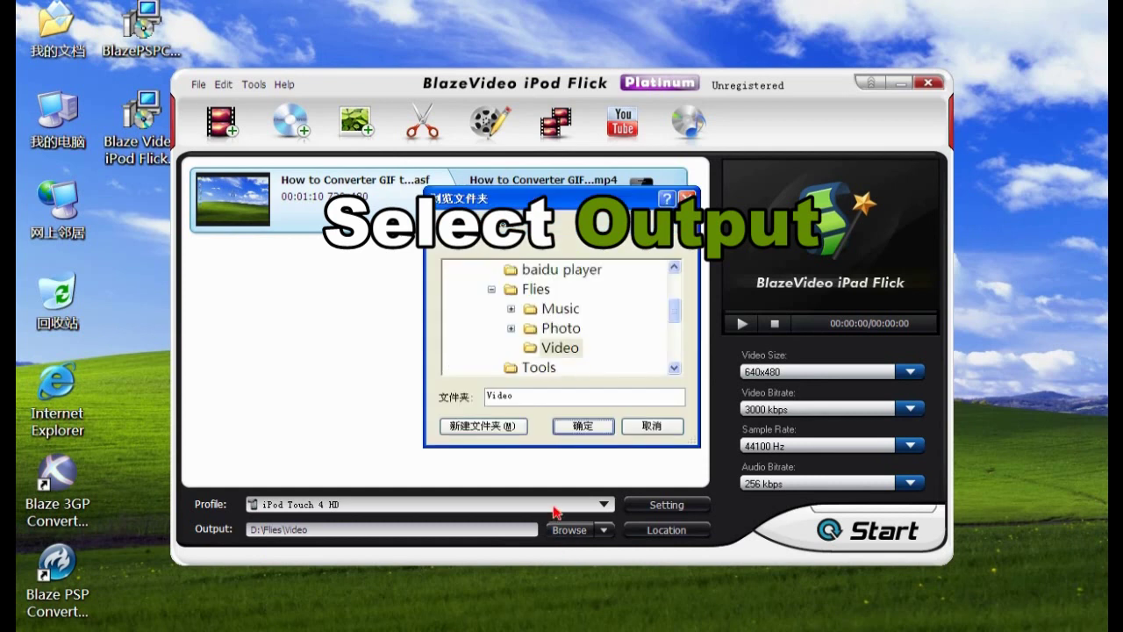
pyautogui.scroll(1, 674, 313)
pyautogui.click(542, 289)
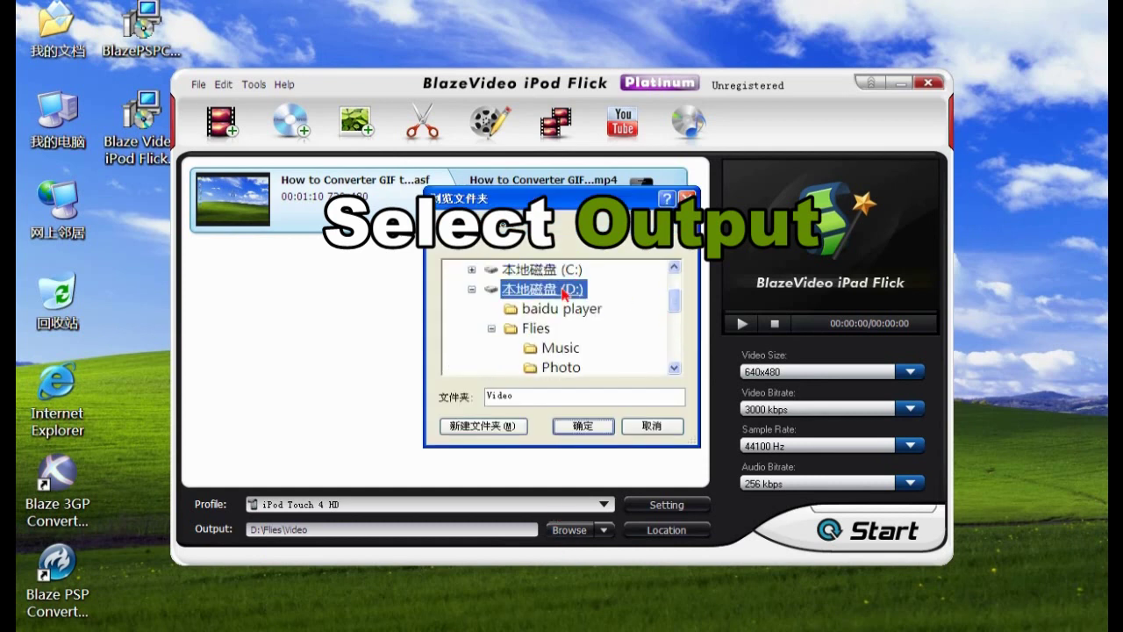
pyautogui.click(534, 330)
pyautogui.scroll(-1, 537, 335)
pyautogui.click(558, 328)
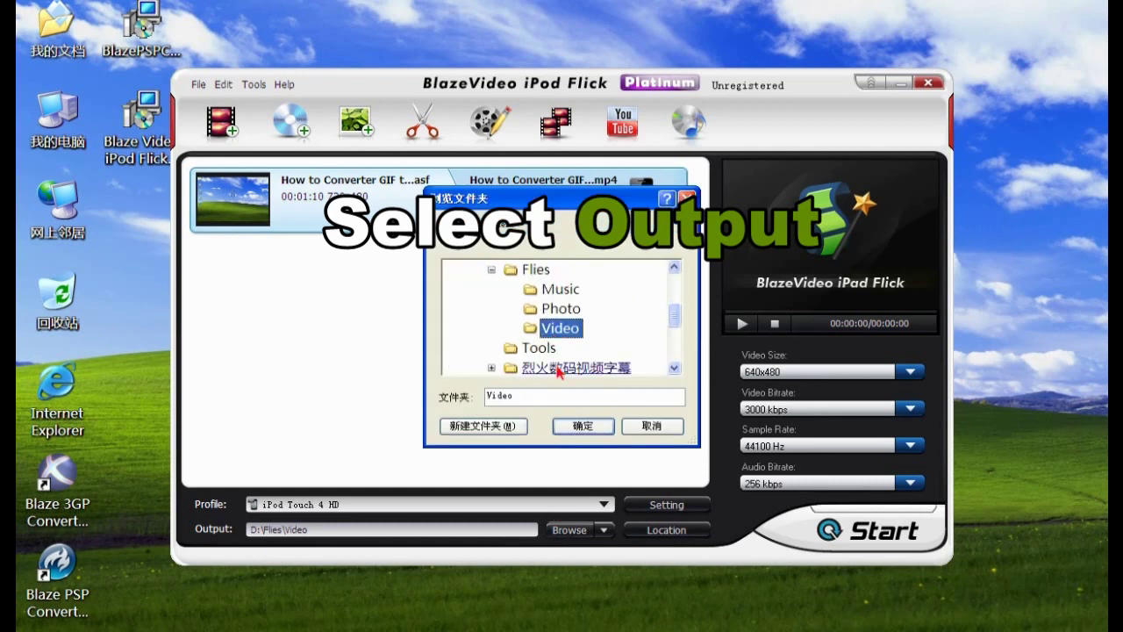
pyautogui.click(579, 427)
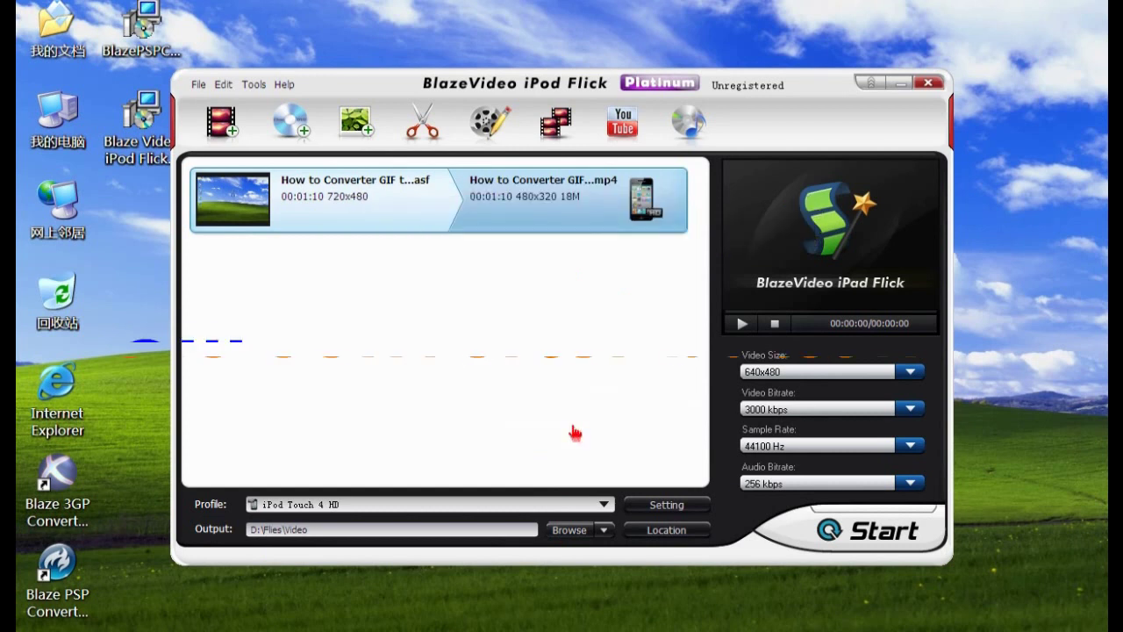
# - Run the conversion in trial mode and dismiss the completion notice
pyautogui.click(889, 541)
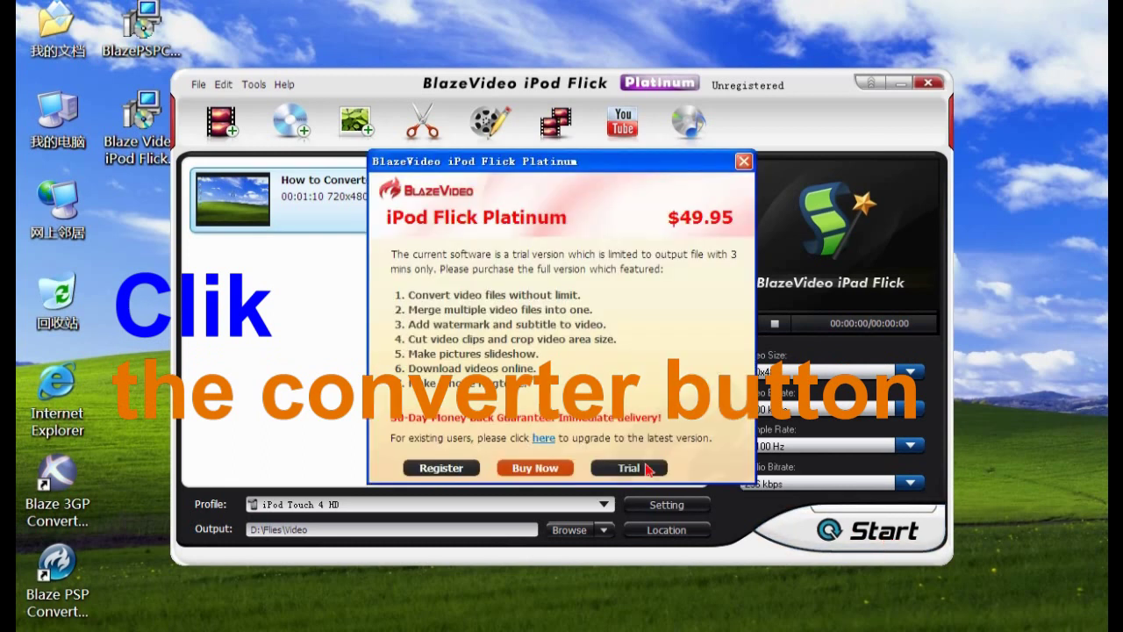
pyautogui.click(628, 465)
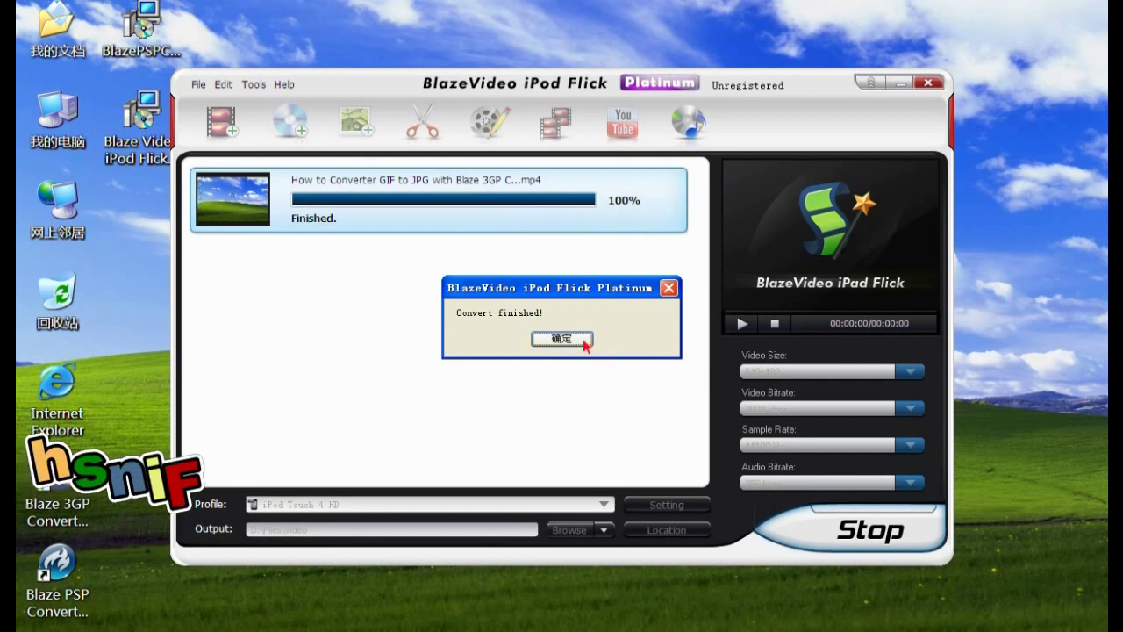
pyautogui.click(580, 341)
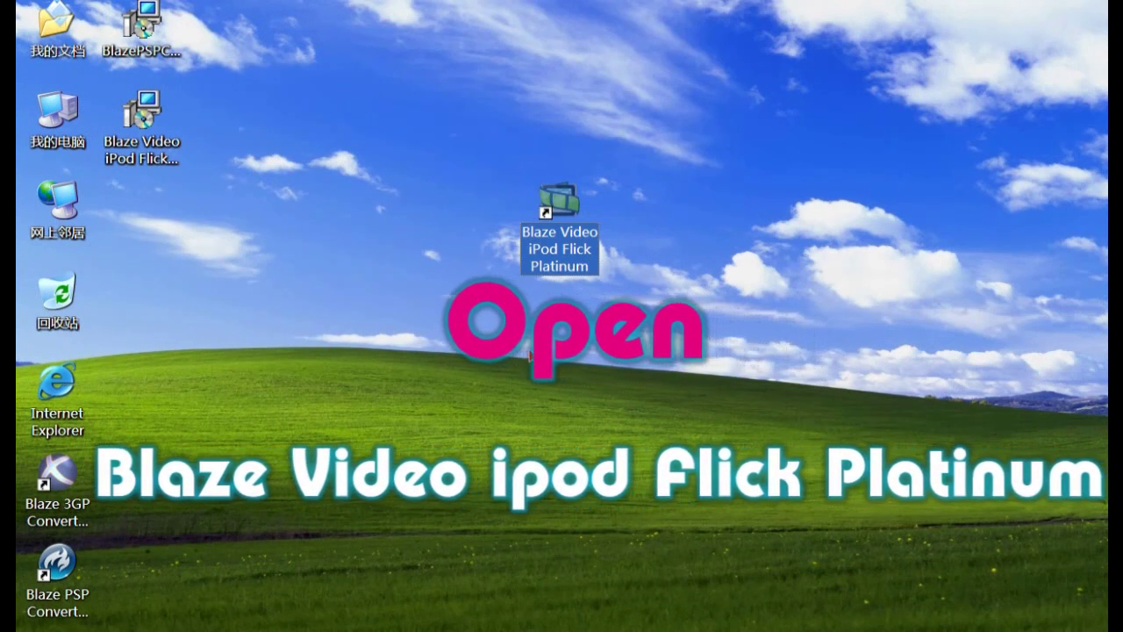
# - Continue in trial mode and add "How to Converter GIF to JPG with Blaze 3GP Converter Suite.asf" from the Flies folder
pyautogui.click(623, 468)
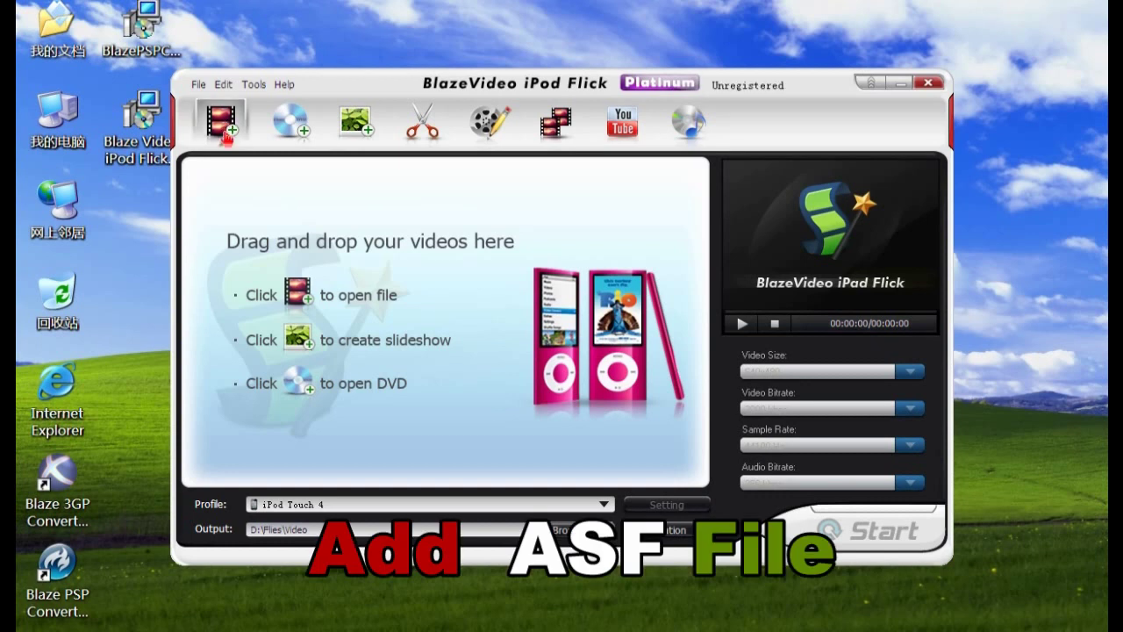
pyautogui.click(224, 130)
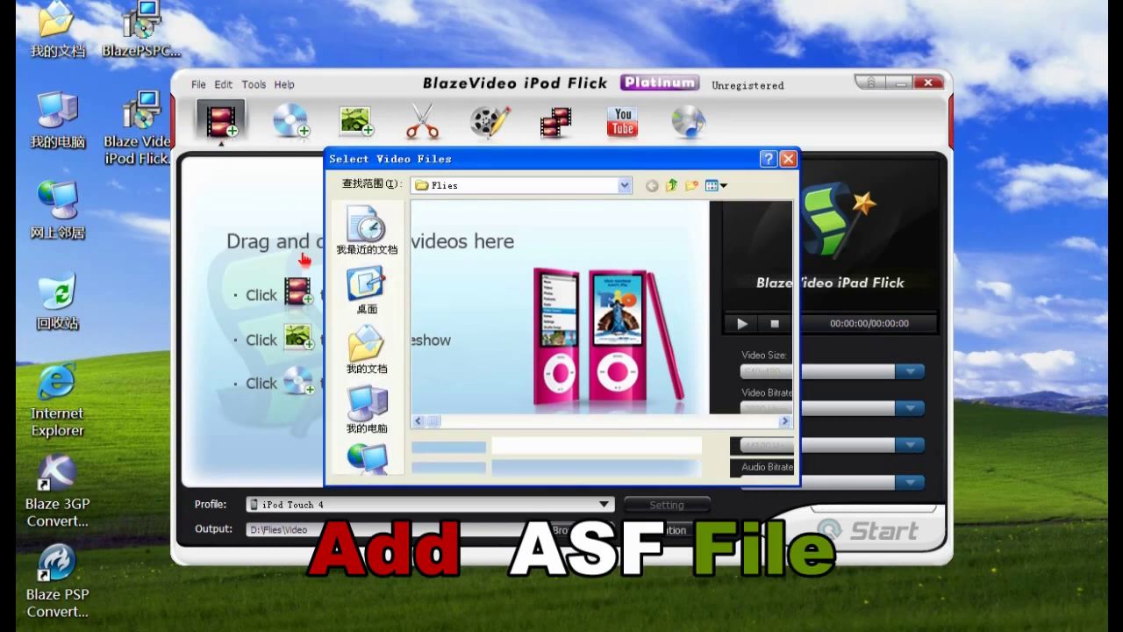
pyautogui.click(715, 187)
pyautogui.click(751, 284)
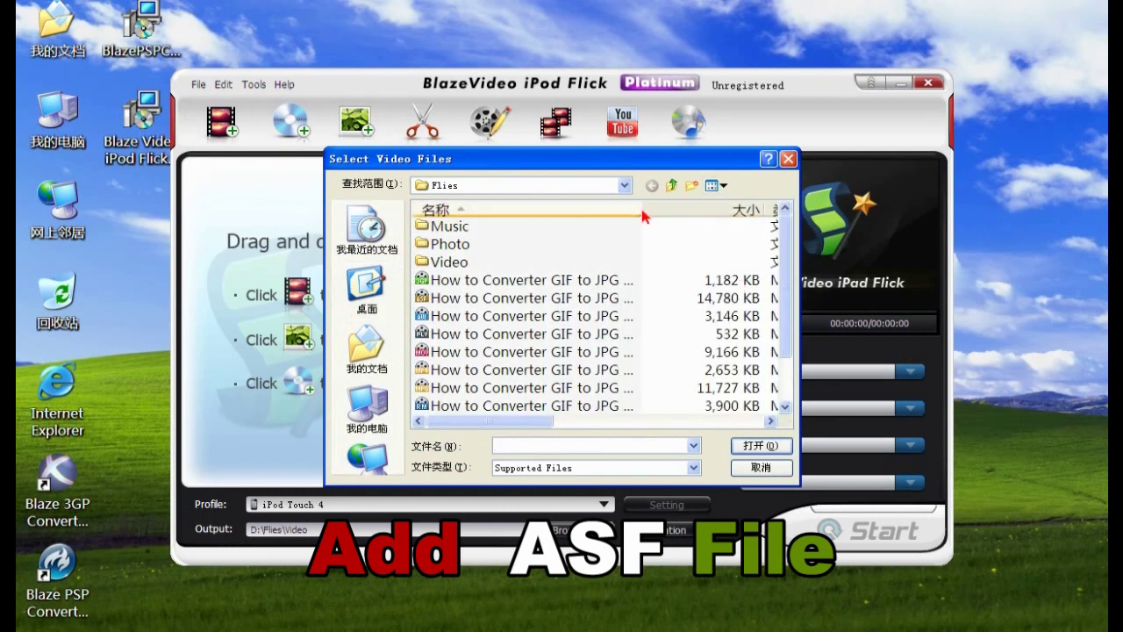
pyautogui.moveTo(541, 421); pyautogui.dragTo(602, 421)
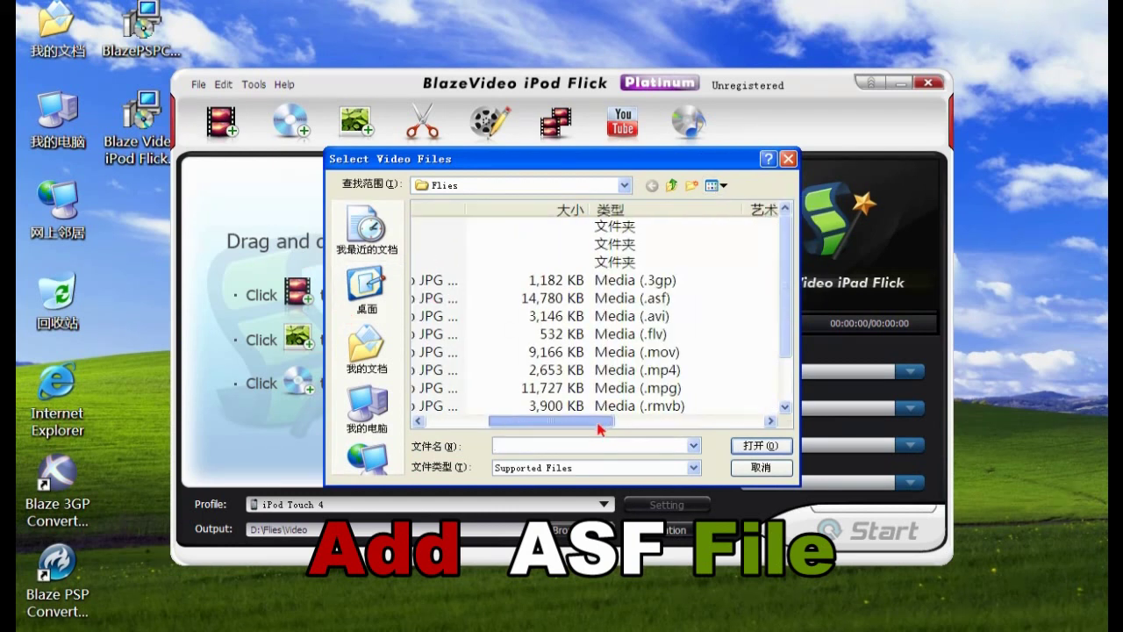
pyautogui.moveTo(461, 214); pyautogui.dragTo(773, 243)
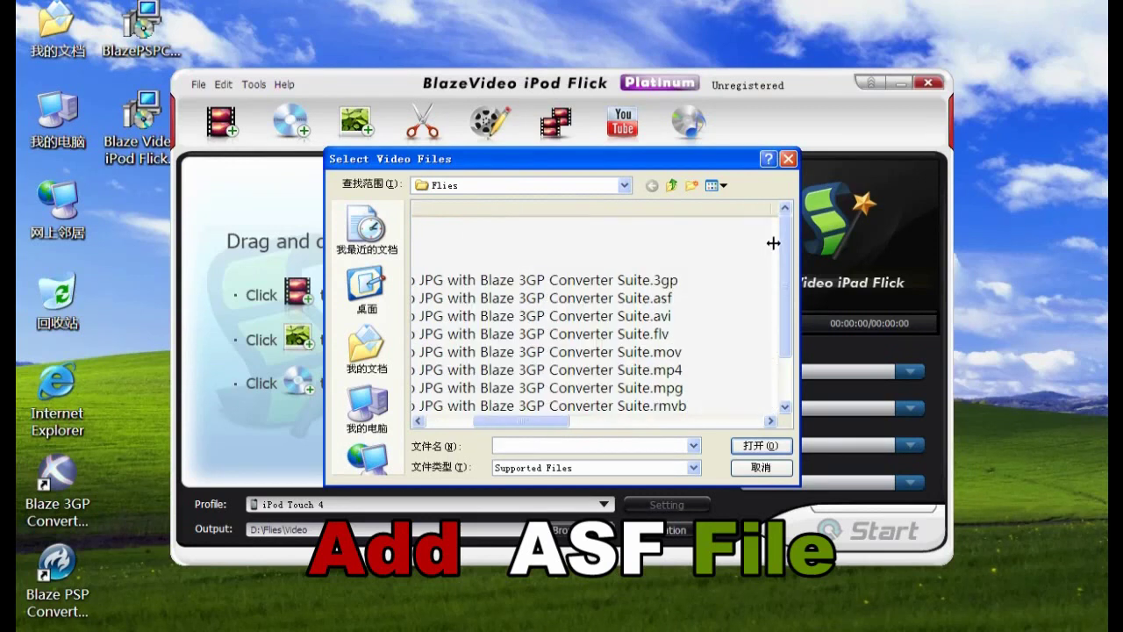
pyautogui.click(667, 298)
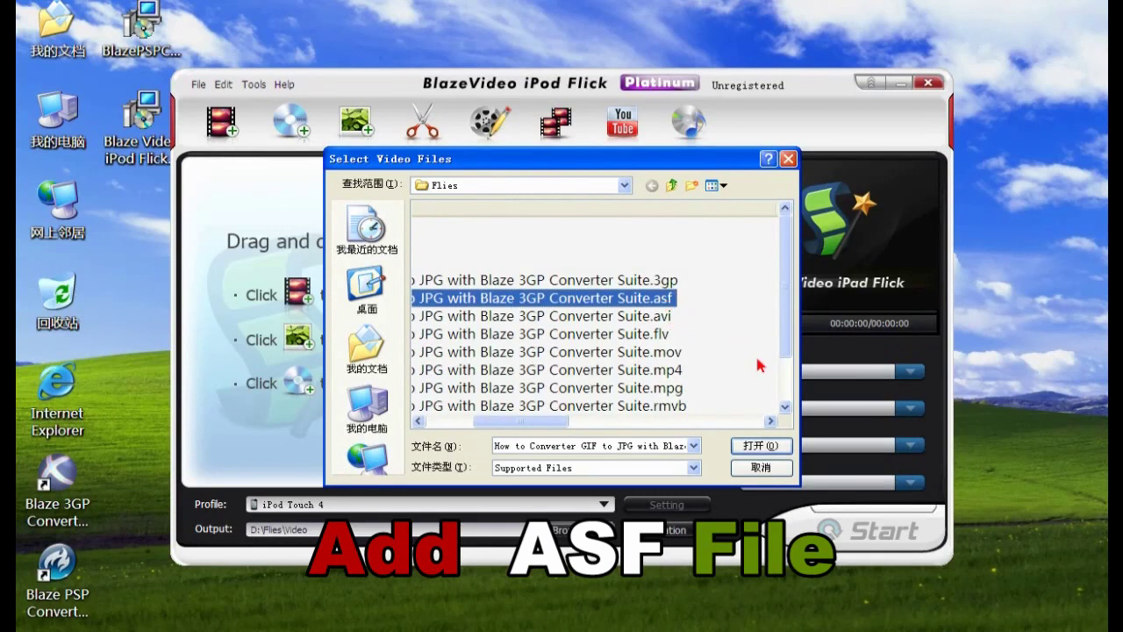
pyautogui.click(760, 448)
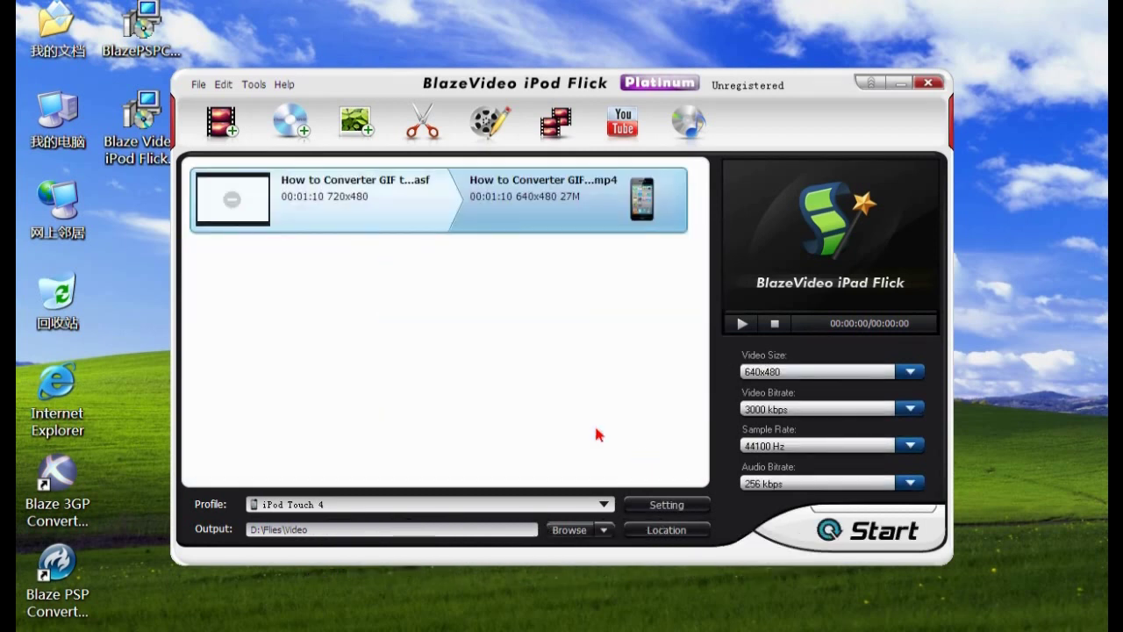
# - Select iPod Touch 4 HD from the Apple devices as the output profile
pyautogui.click(294, 507)
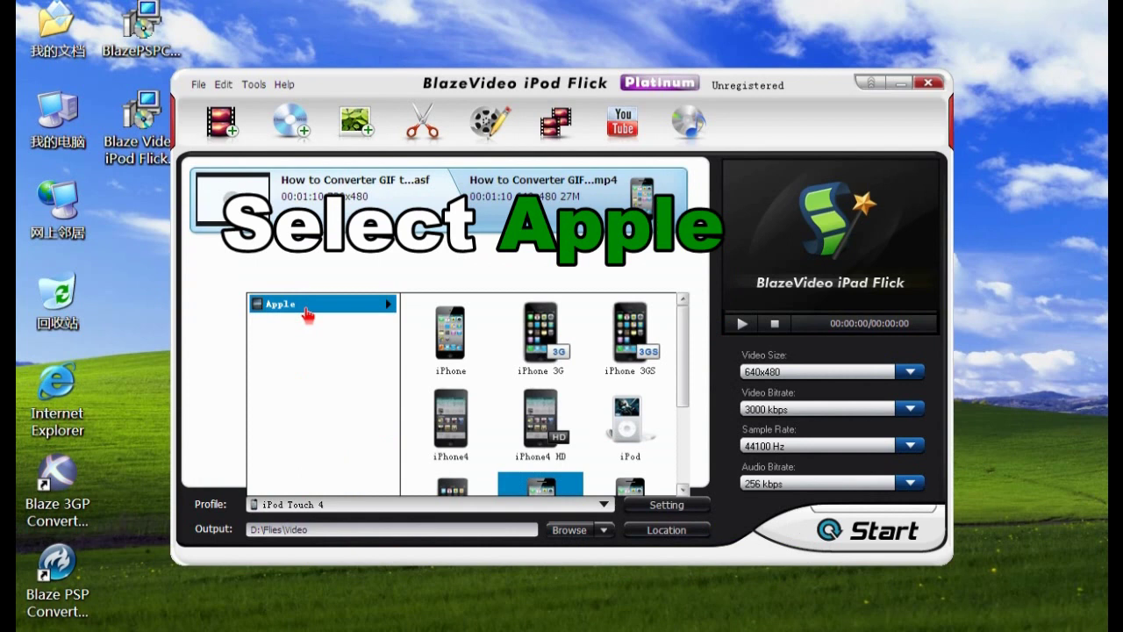
pyautogui.scroll(-1, 681, 364)
pyautogui.scroll(-1, 681, 364)
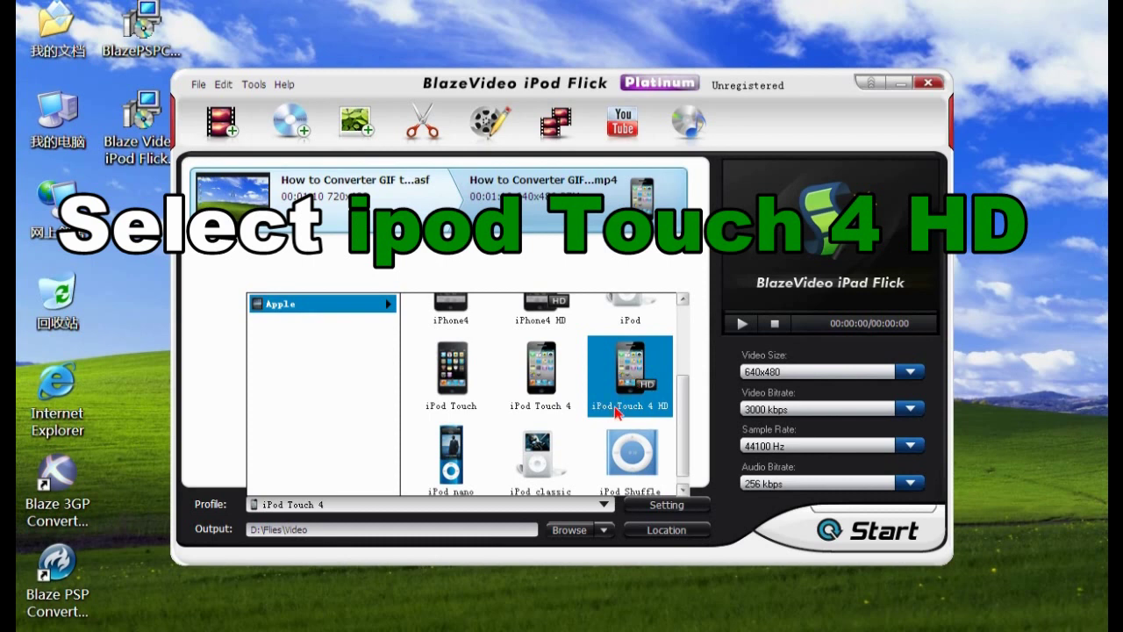
pyautogui.click(628, 370)
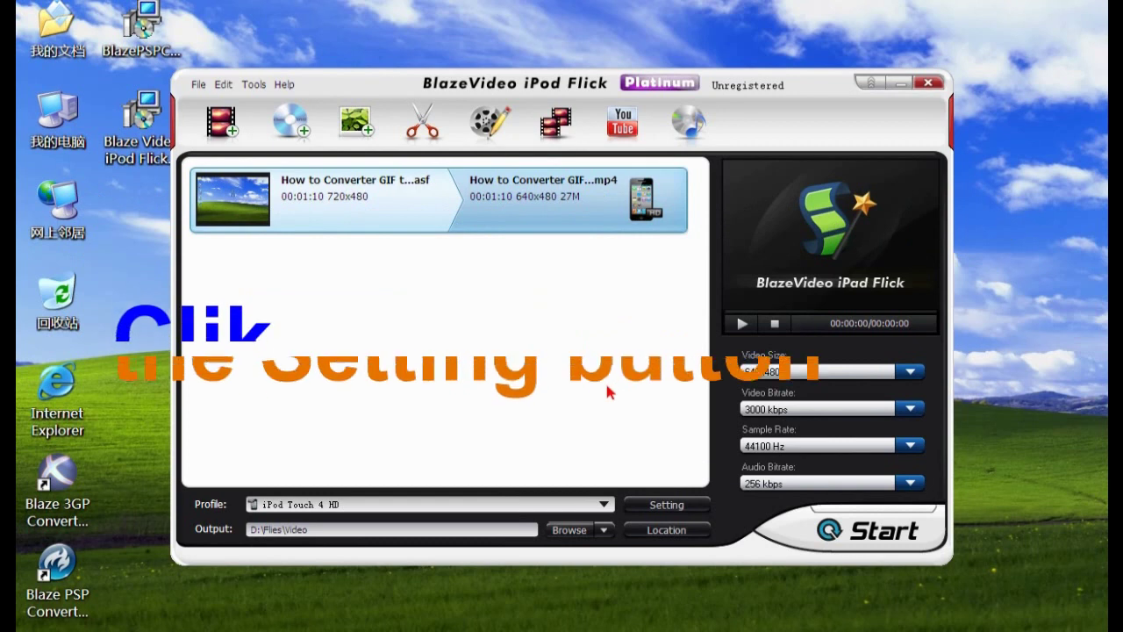
# - Configure the profile's video settings with size 480x320, frame rate 29.97 fps and bitrate 2000 kbps
pyautogui.click(664, 506)
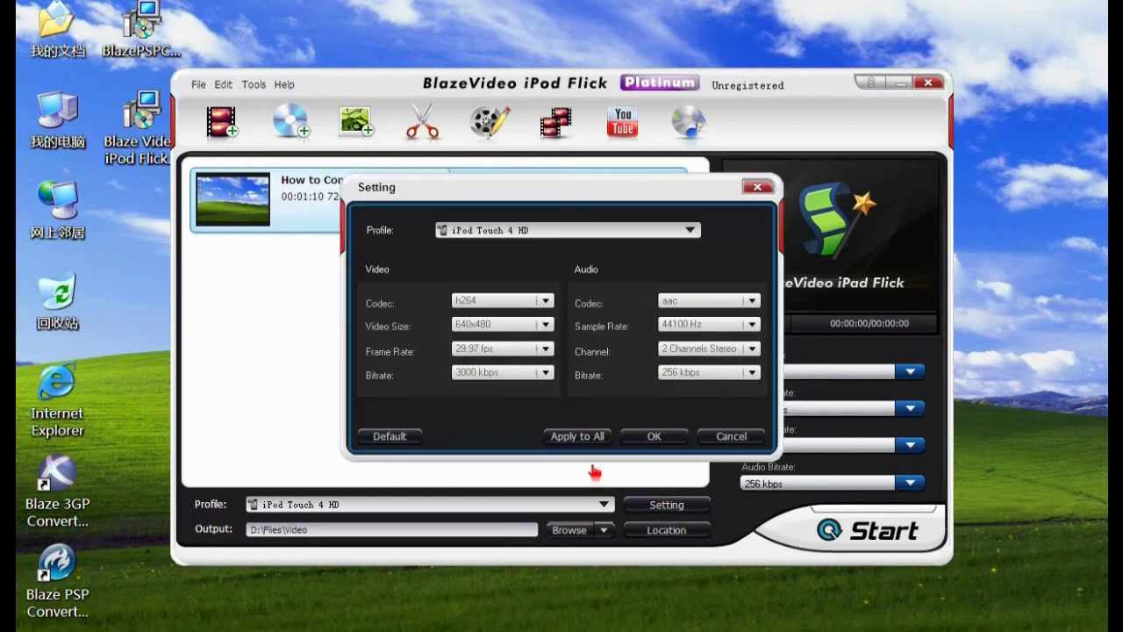
pyautogui.click(476, 325)
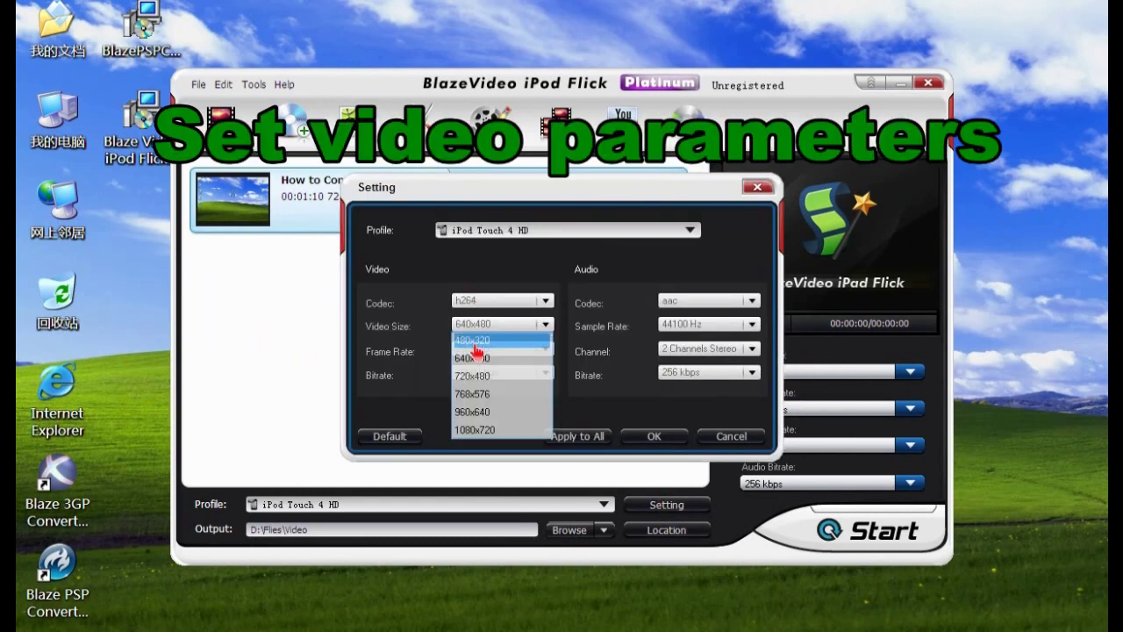
pyautogui.click(474, 341)
pyautogui.click(478, 373)
pyautogui.click(479, 379)
pyautogui.click(479, 375)
pyautogui.click(481, 389)
# - Set the profile's audio to 22050 Hz sample rate, 1 Channel Mono and 128 kbps bitrate, and accept the settings
pyautogui.click(710, 325)
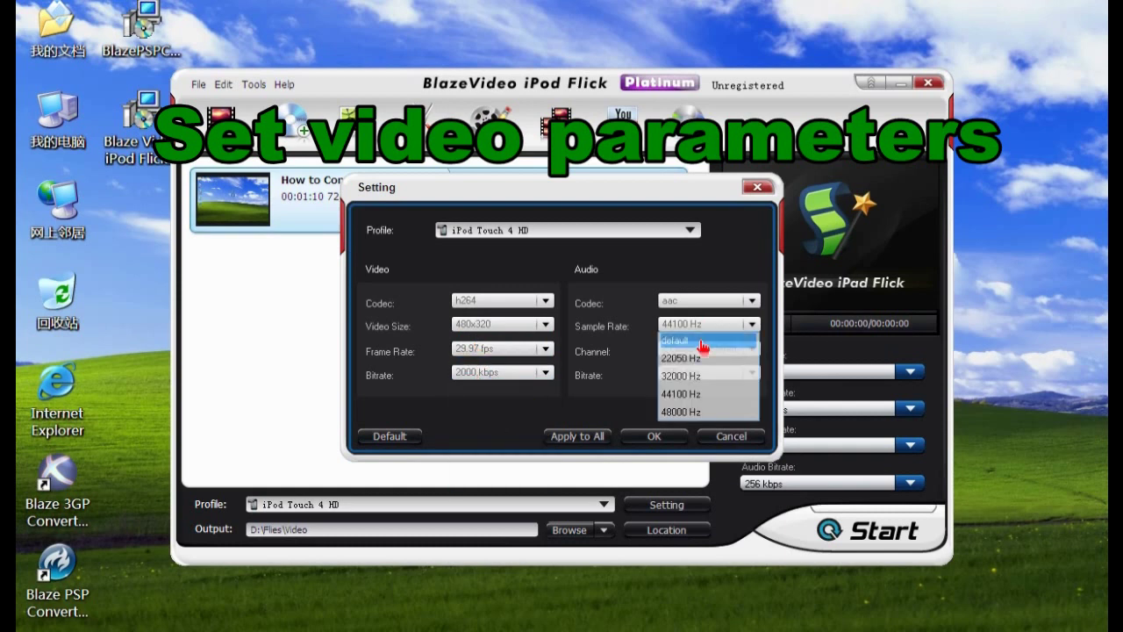
pyautogui.click(702, 358)
pyautogui.click(702, 351)
pyautogui.click(693, 379)
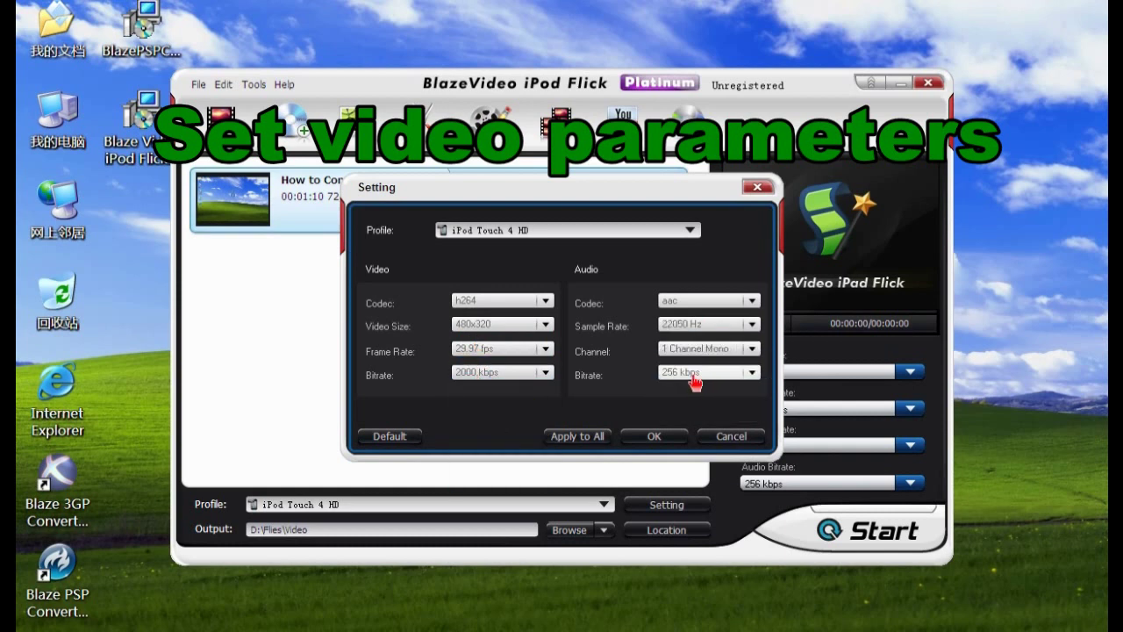
pyautogui.click(693, 379)
pyautogui.click(677, 439)
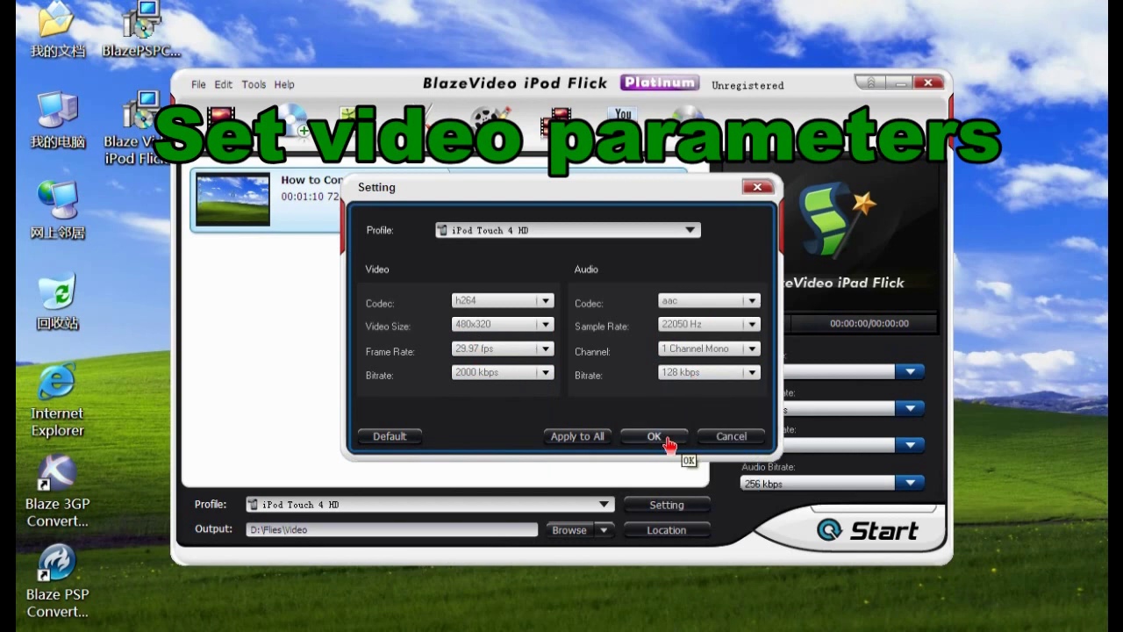
pyautogui.click(666, 440)
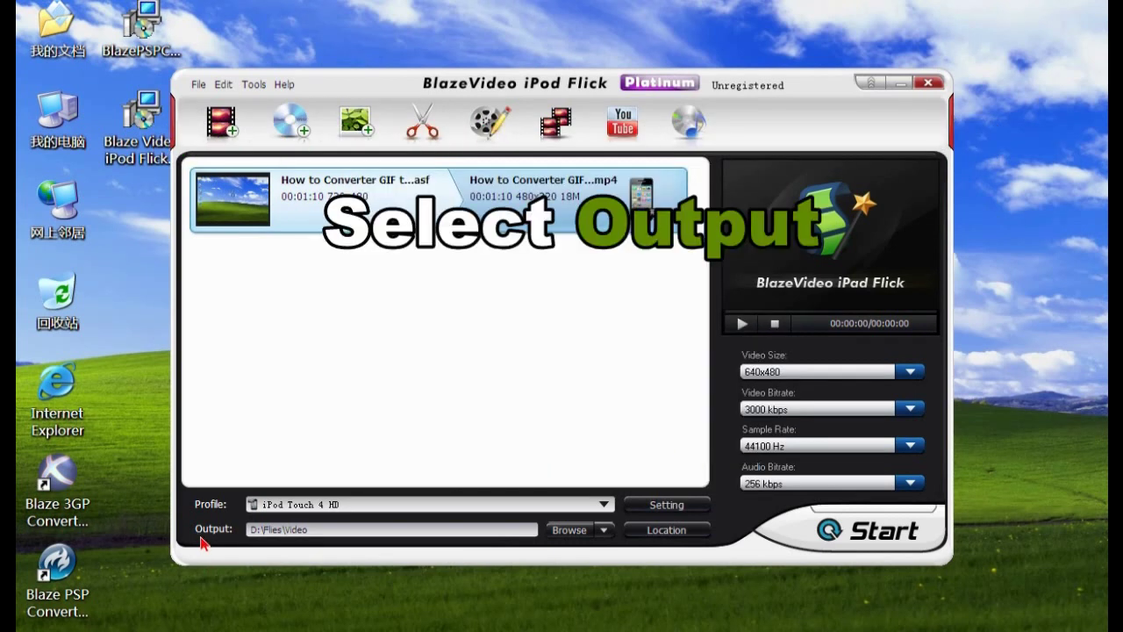
# - Choose the Video folder inside Flies on drive D: as the output location
pyautogui.click(564, 534)
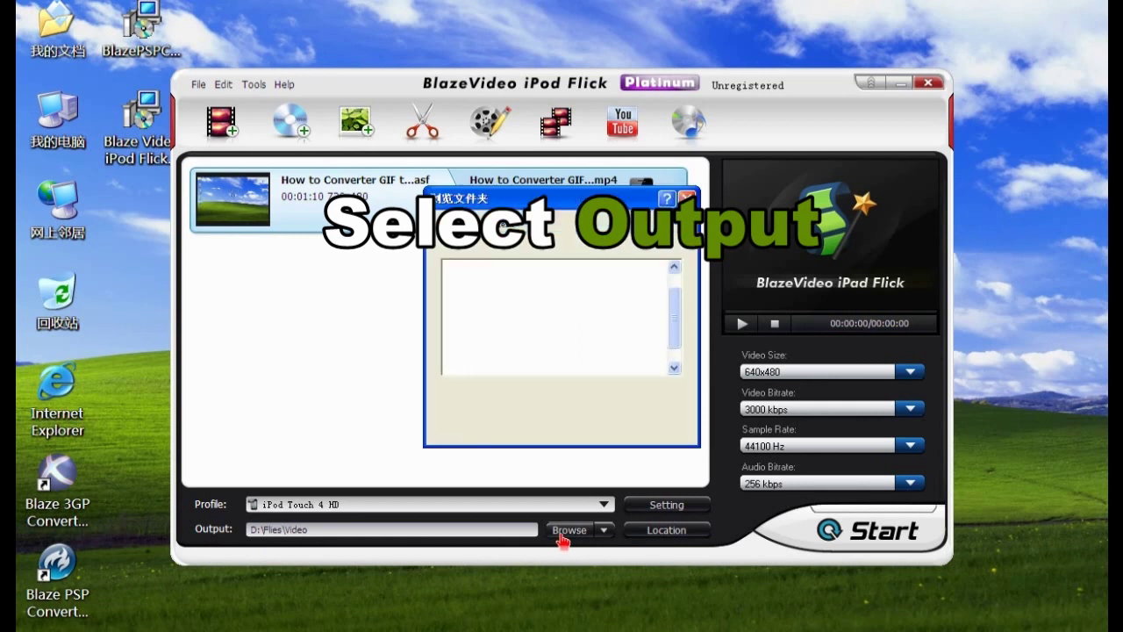
pyautogui.scroll(1, 676, 317)
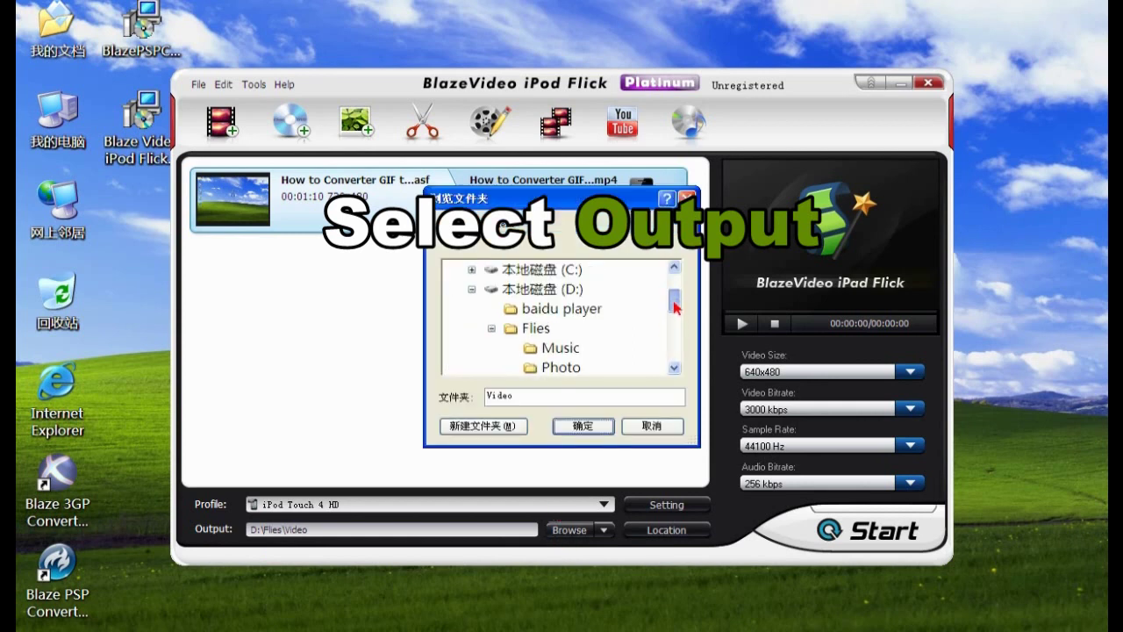
pyautogui.click(541, 289)
pyautogui.click(536, 329)
pyautogui.click(558, 328)
pyautogui.click(579, 426)
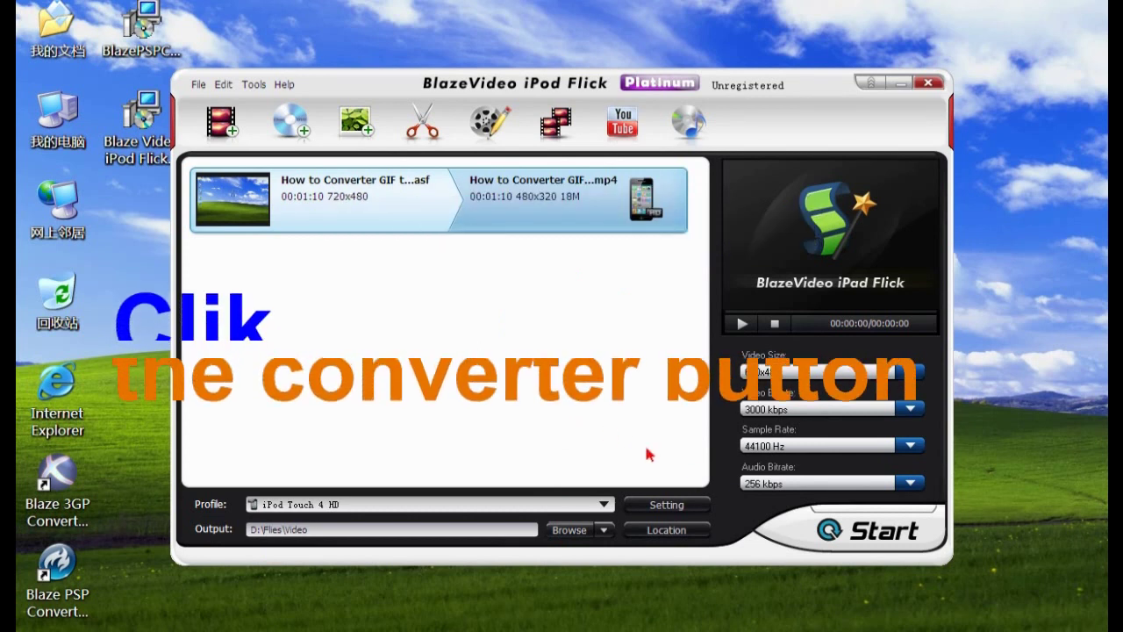
# - Run the conversion in trial mode through its completion notice and select the newly converted MP4 in the output folder
pyautogui.click(889, 541)
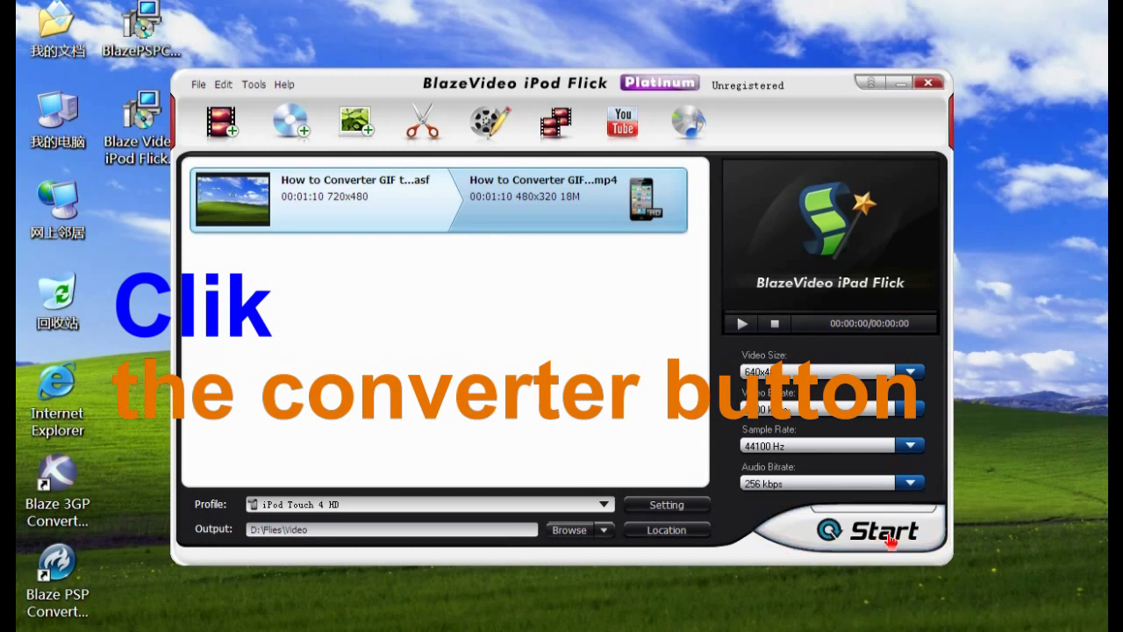
pyautogui.click(624, 467)
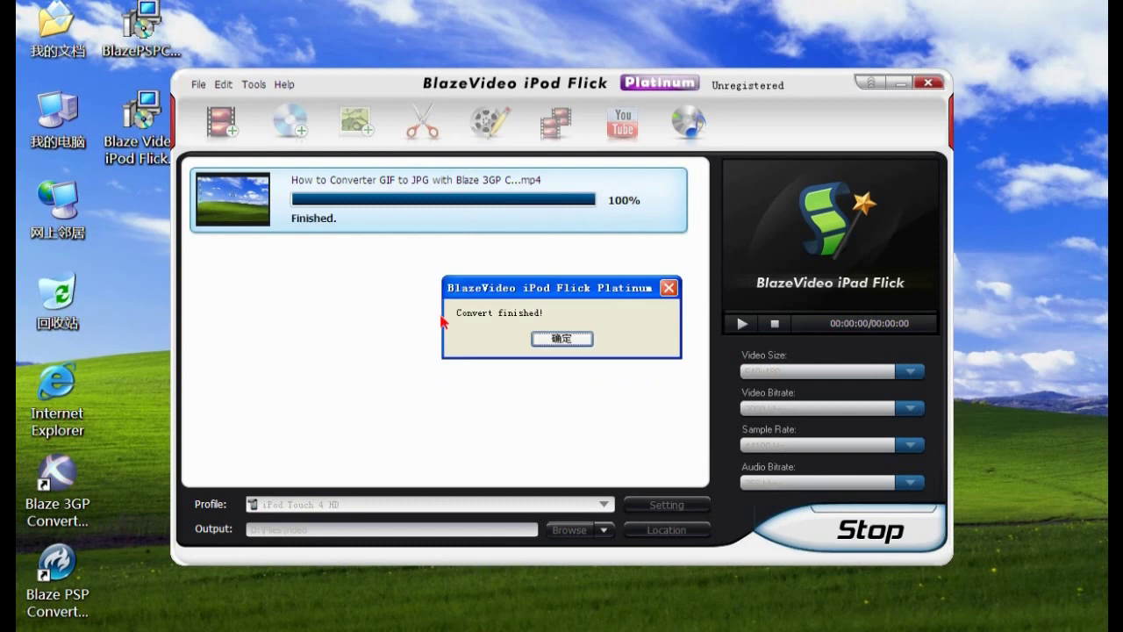
pyautogui.click(579, 340)
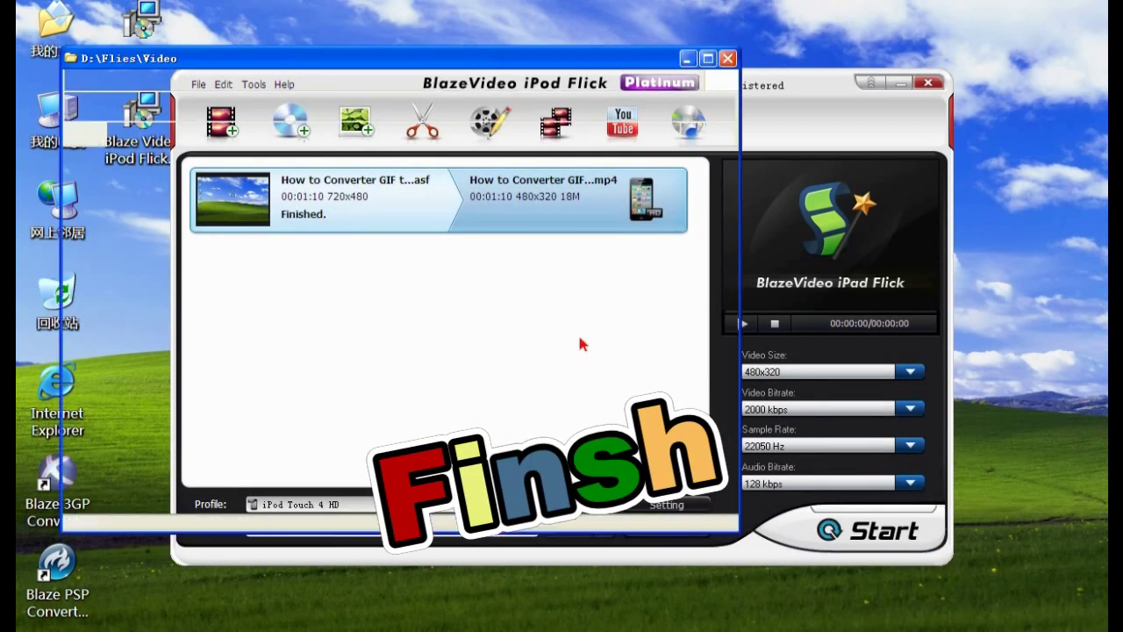
pyautogui.click(416, 283)
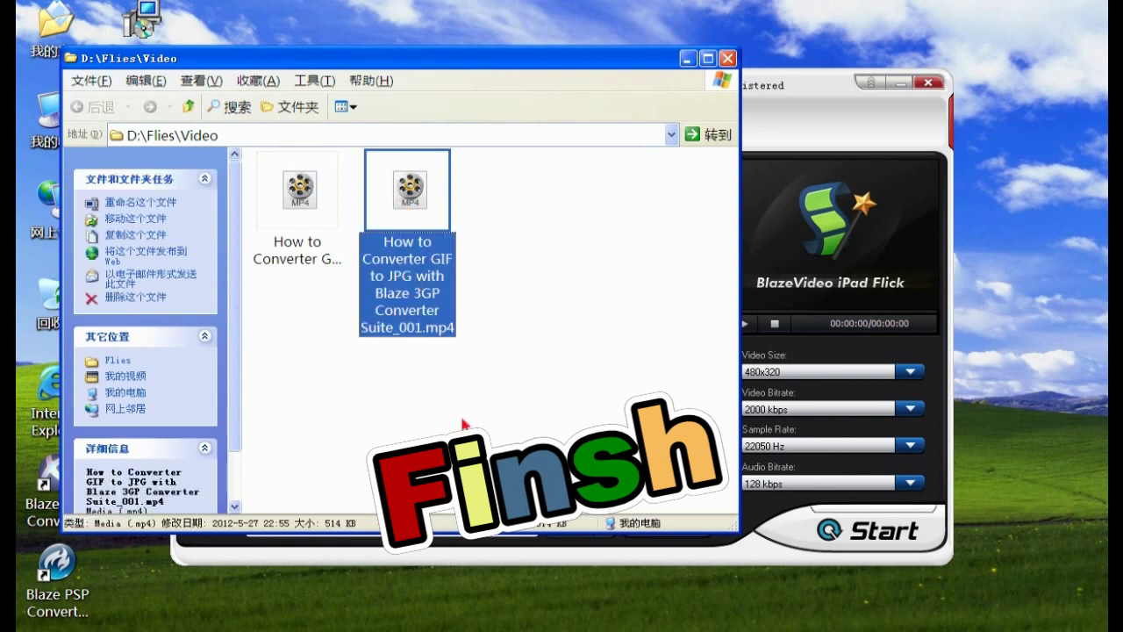